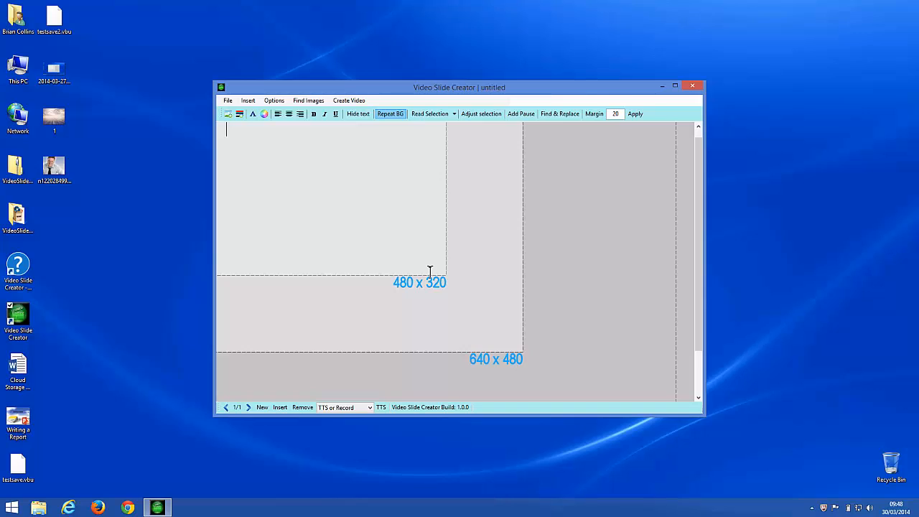
Fill the slide background with solid blue
left_click(239, 114)
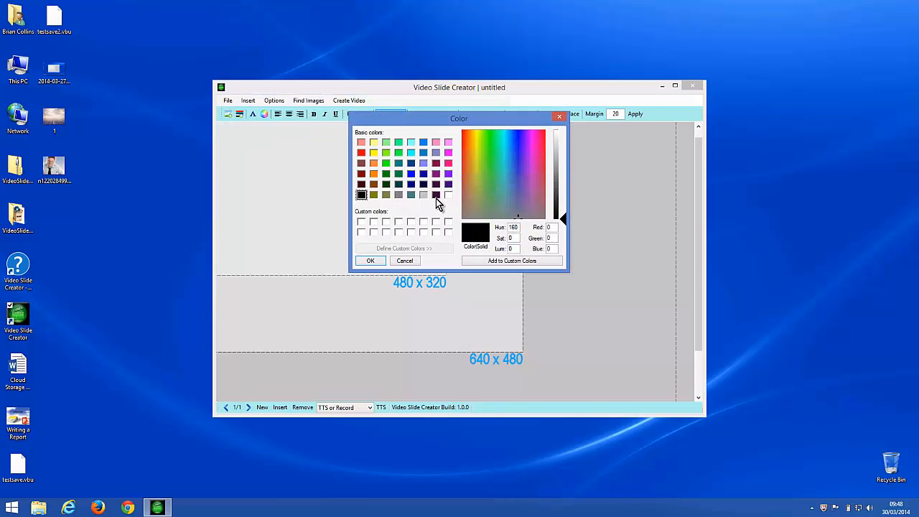
left_click(410, 174)
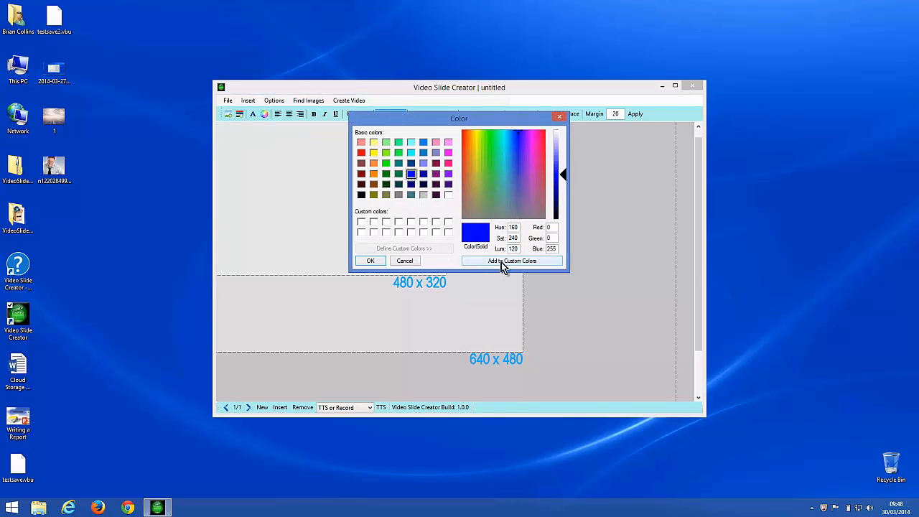
left_click(369, 262)
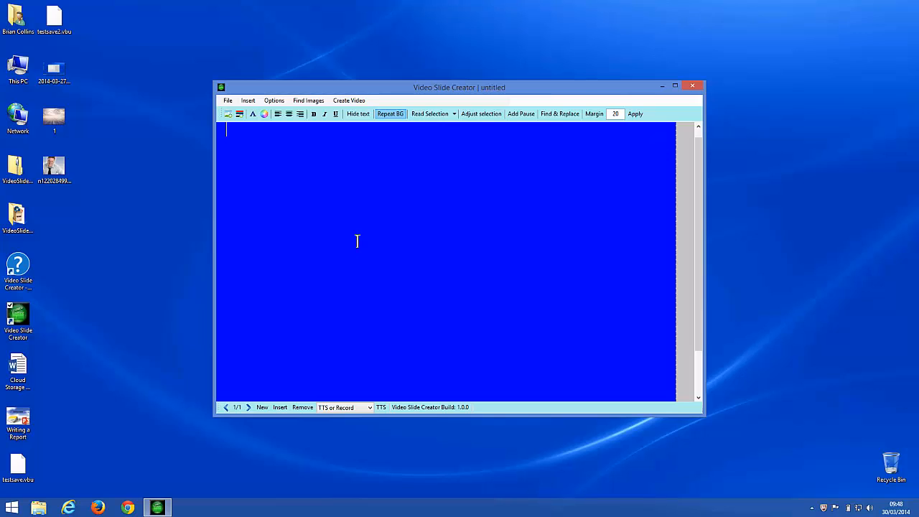
Write "Hello World" and "How are you?" as two text lines on the slide and set image 1 from the Desktop as its background
type("Hello World")
left_click(248, 101)
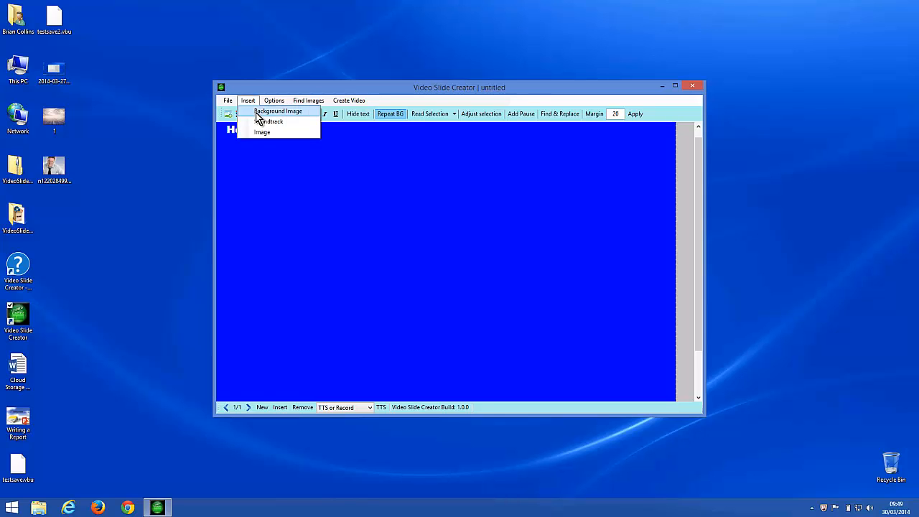
left_click(260, 111)
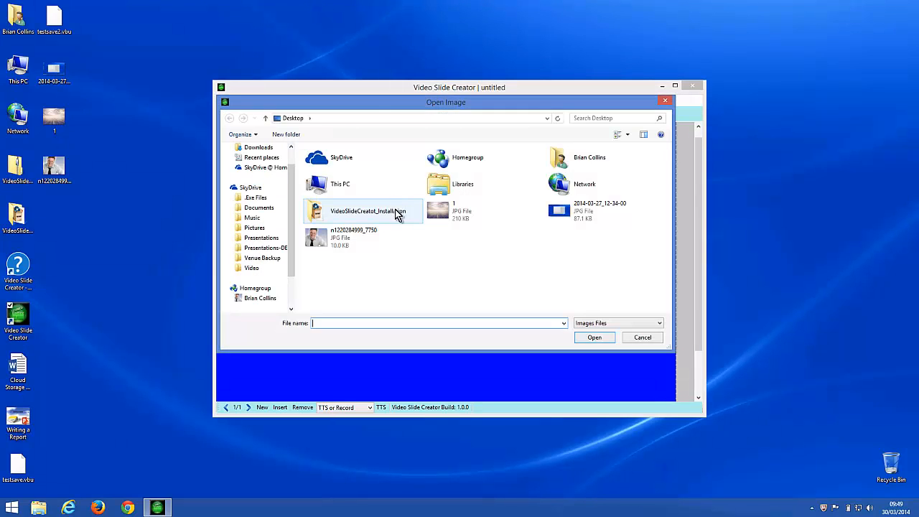
double_click(433, 208)
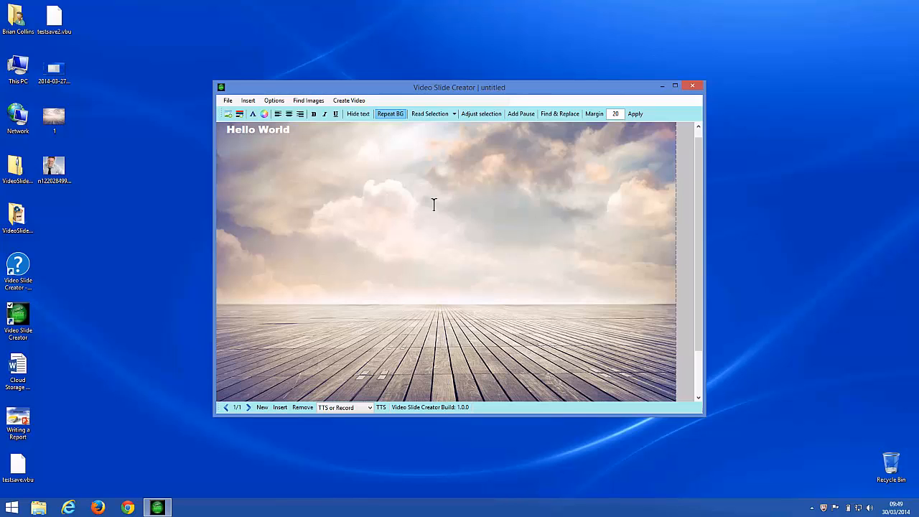
key("Return")
type("How are you?")
left_click(245, 101)
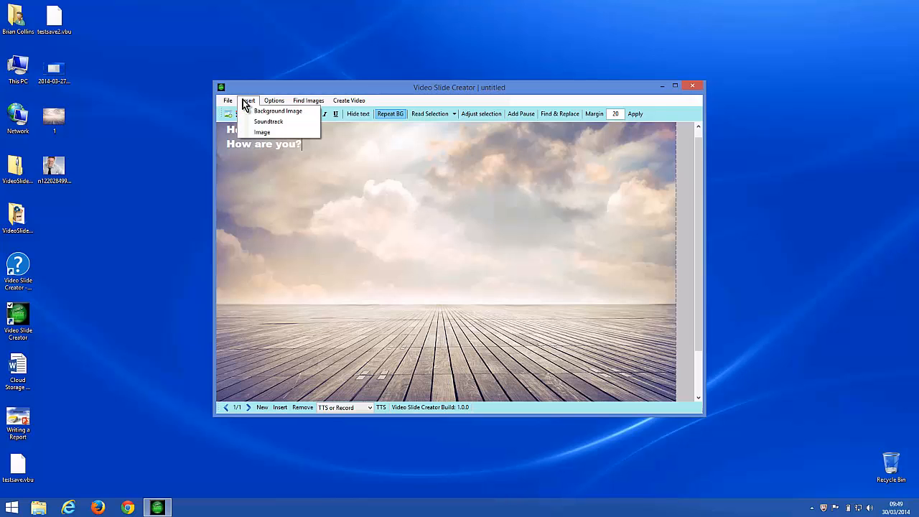
left_click(260, 132)
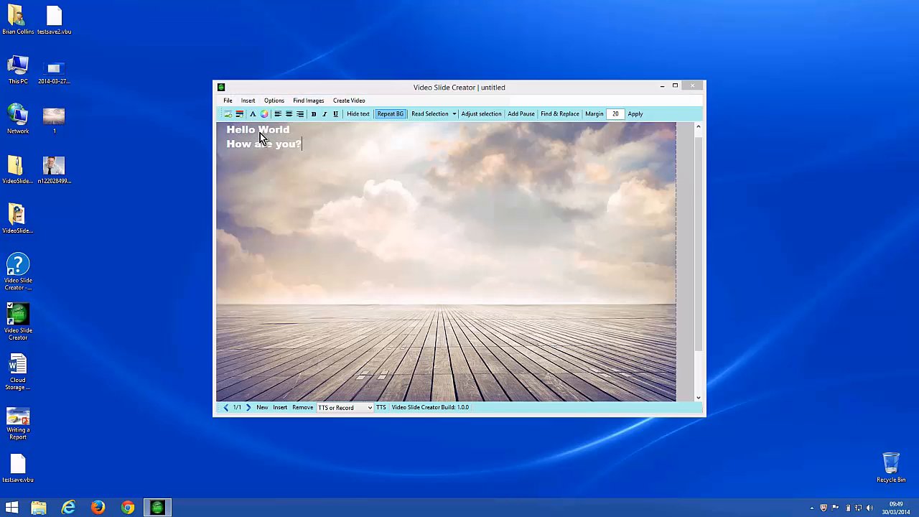
double_click(365, 250)
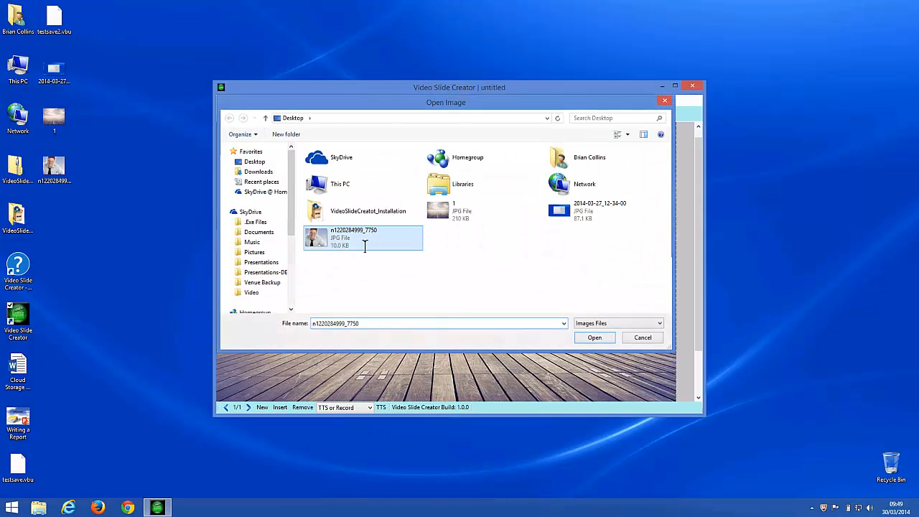
left_click_drag(322, 211, 292, 347)
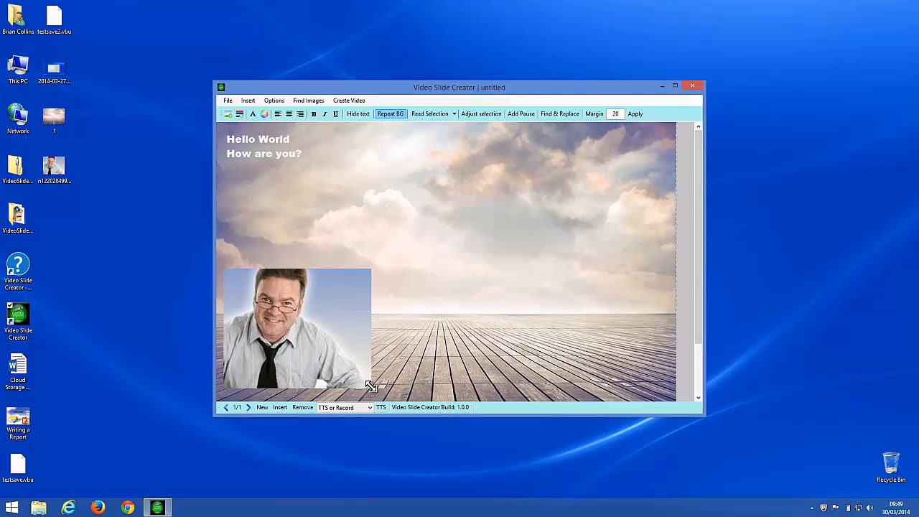
left_click_drag(371, 386, 344, 366)
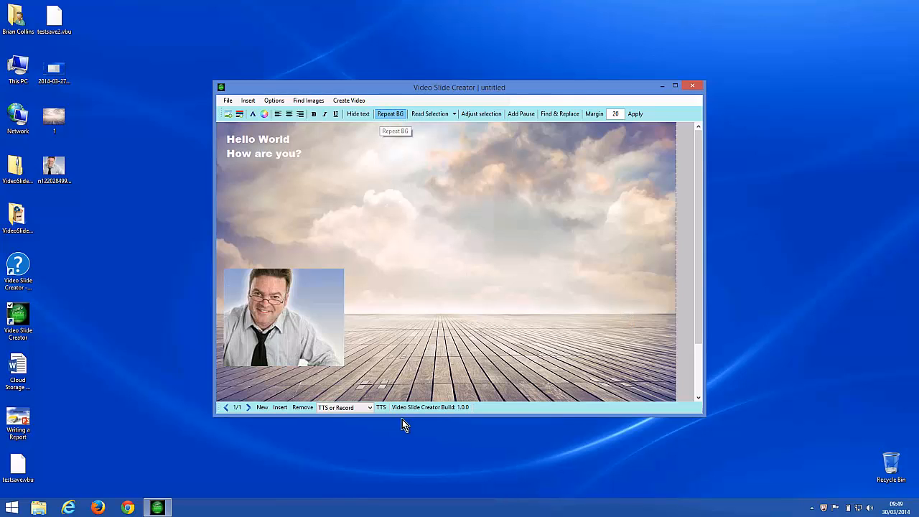
Add one new slide with the repeated background and another without it, and return to the first slide
left_click(392, 114)
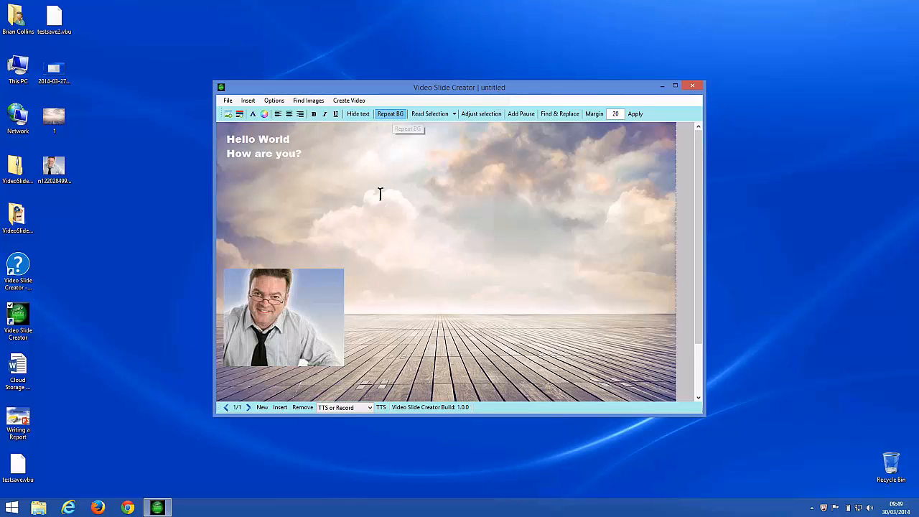
left_click(262, 408)
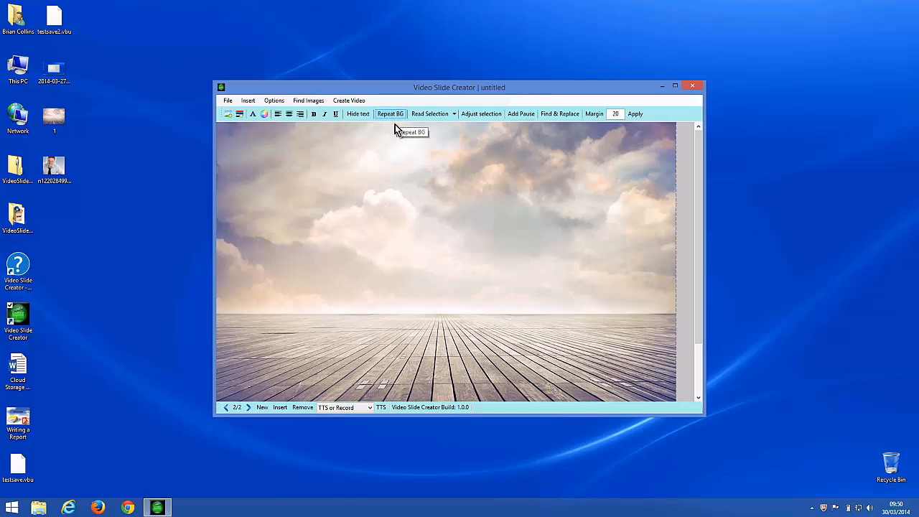
left_click(256, 412)
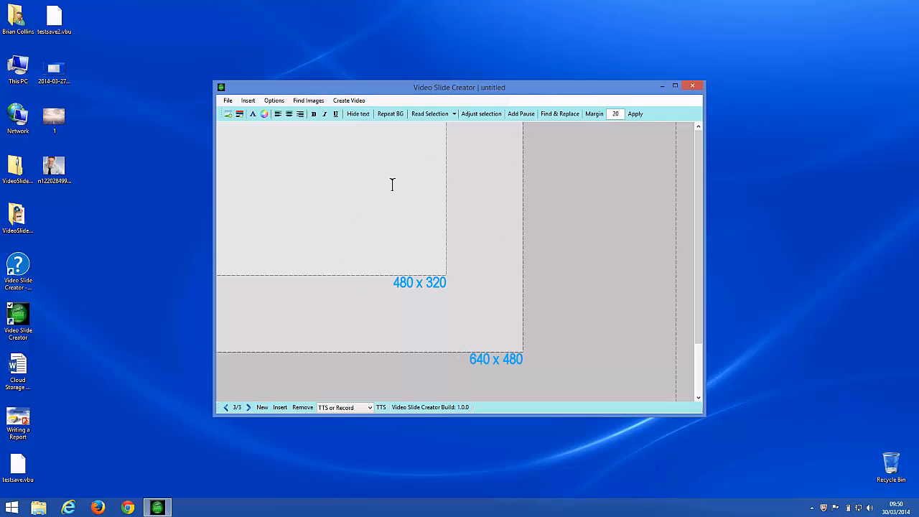
left_click(229, 408)
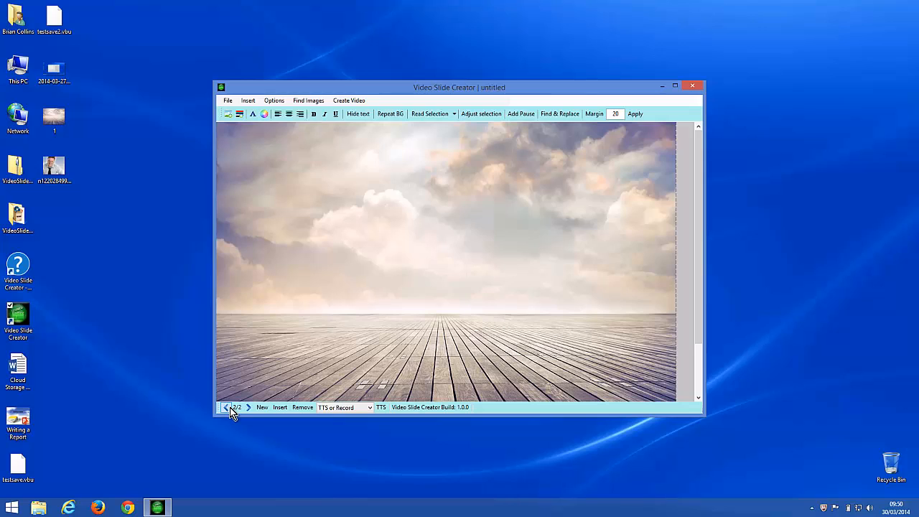
left_click(228, 408)
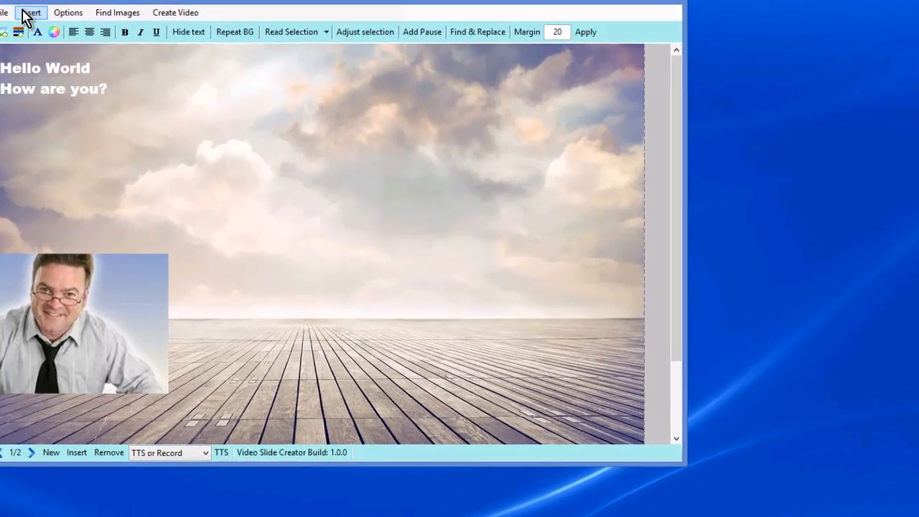
Choose the track stormygeorgia from the SkyDrive folder Music\10trackstogiveaway as the project's soundtrack file
left_click(156, 63)
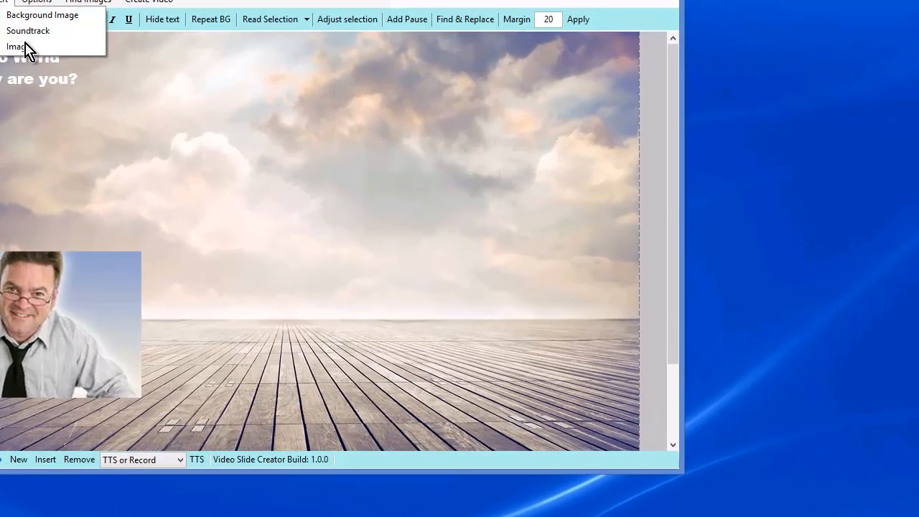
left_click(25, 32)
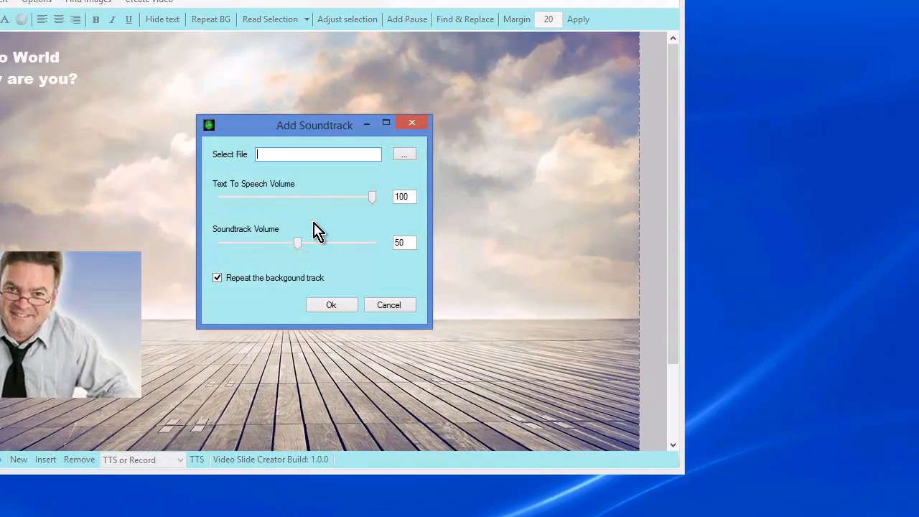
left_click(406, 158)
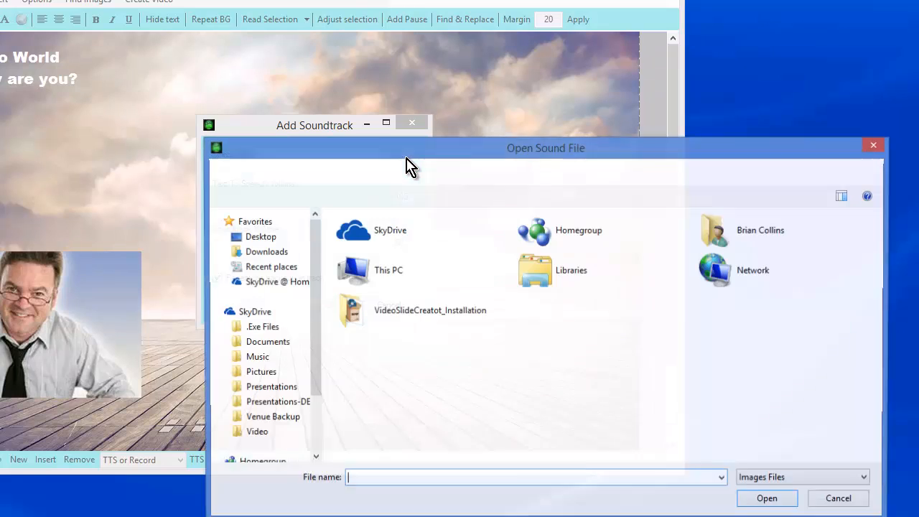
double_click(365, 241)
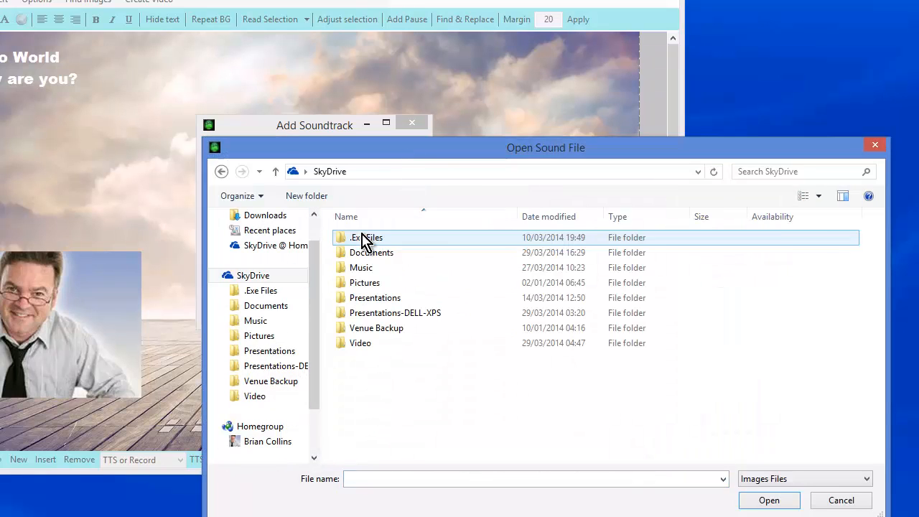
double_click(361, 269)
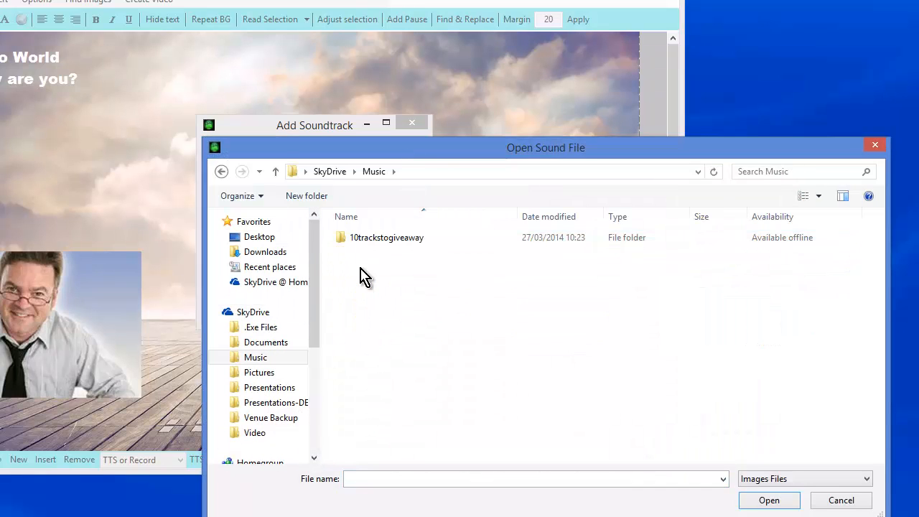
left_click(354, 242)
double_click(354, 242)
left_click(387, 377)
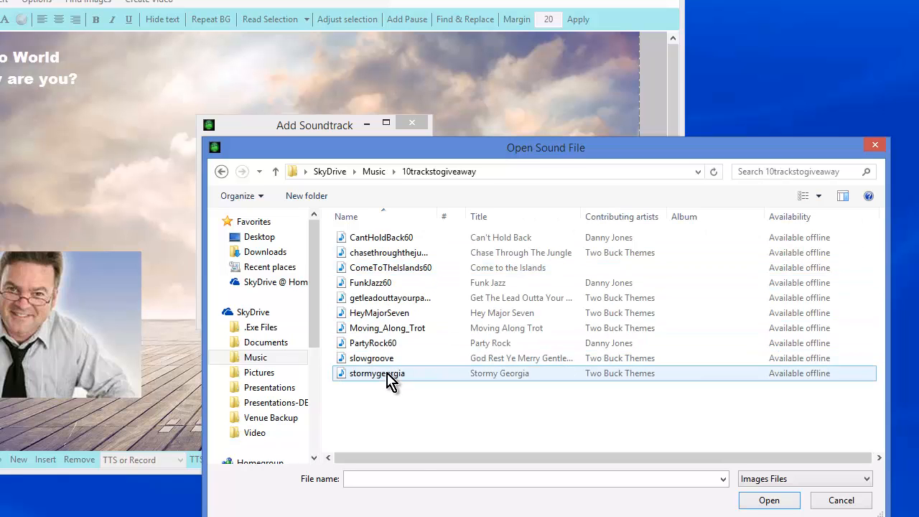
double_click(388, 377)
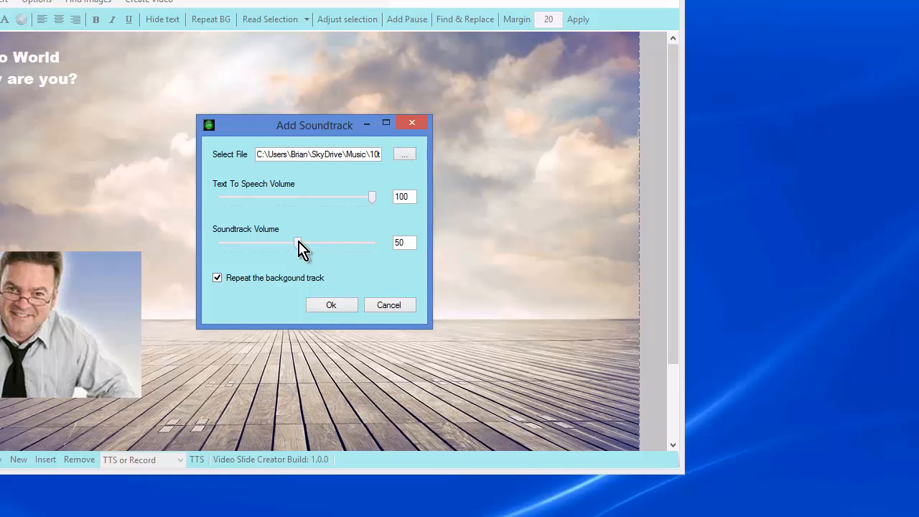
Lower the soundtrack volume well below the text-to-speech volume and add the soundtrack to the project
left_click_drag(298, 245, 244, 241)
left_click_drag(245, 253, 248, 253)
left_click(333, 307)
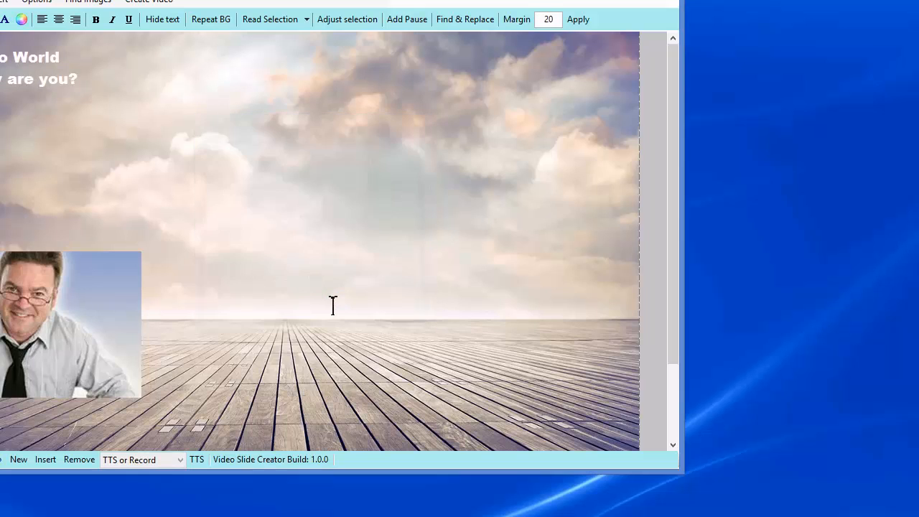
Try to create an MP4 video from the slides
left_click(141, 3)
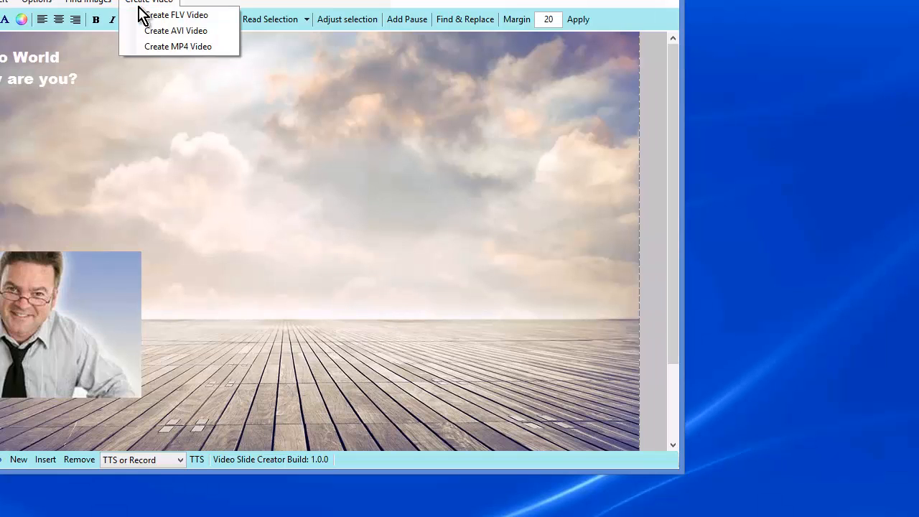
left_click(157, 53)
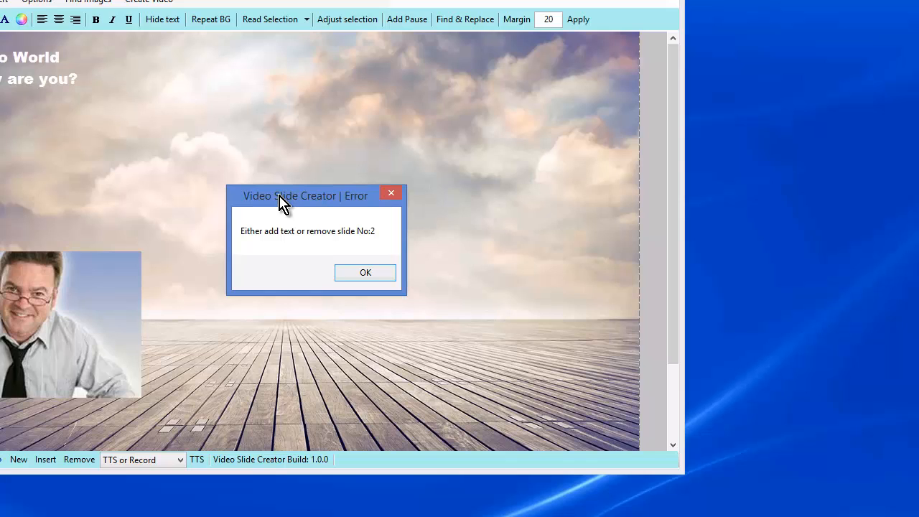
left_click(368, 272)
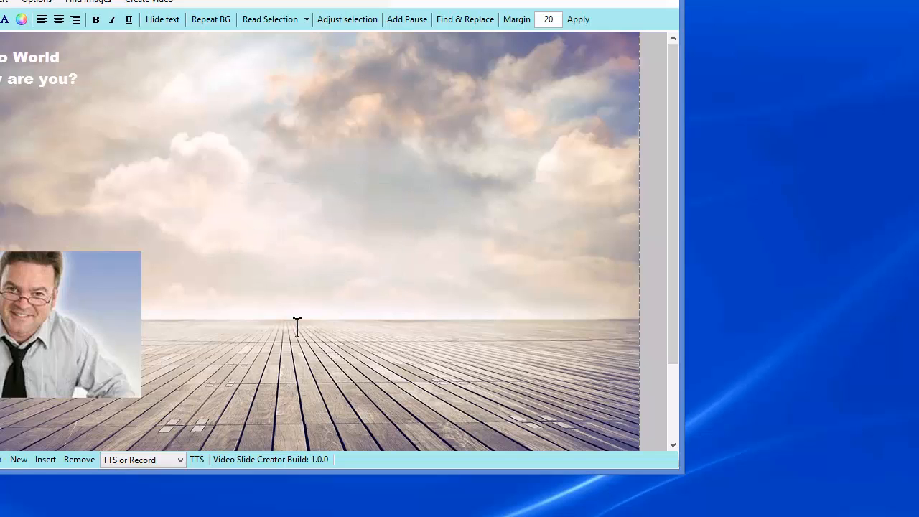
Remove the empty second slide and create an MP4 video of the project, saved on the Desktop as "test Insert"
left_click(1, 463)
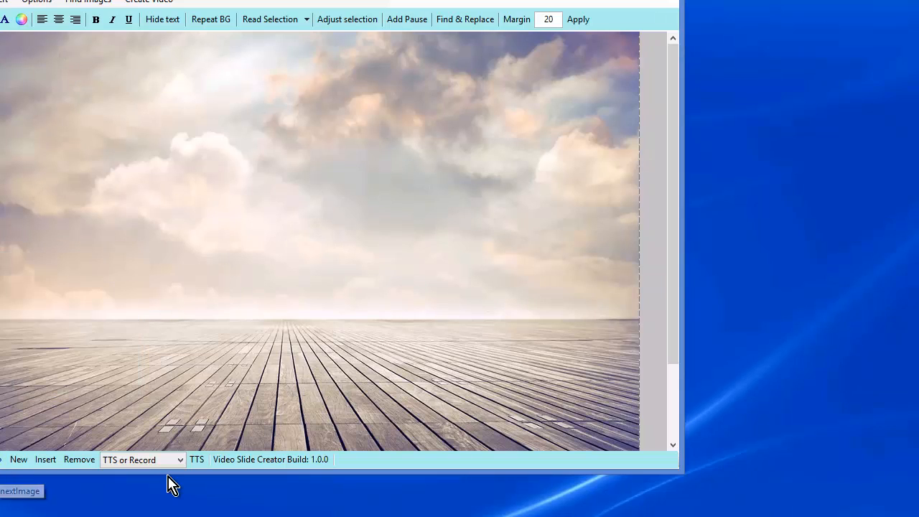
left_click(79, 460)
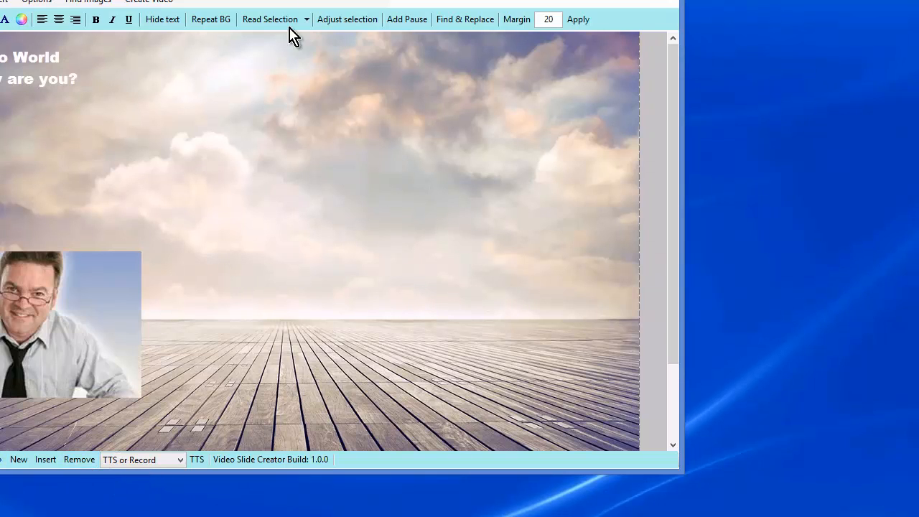
left_click(147, 2)
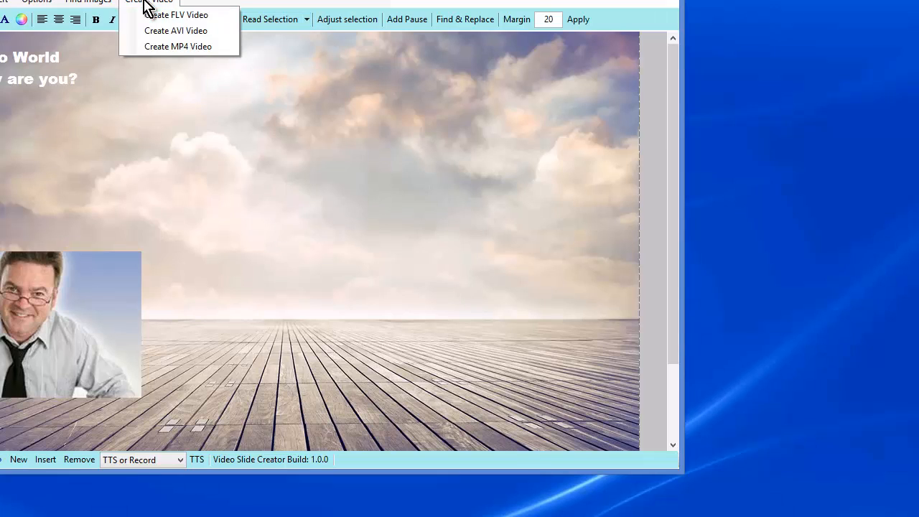
left_click(180, 47)
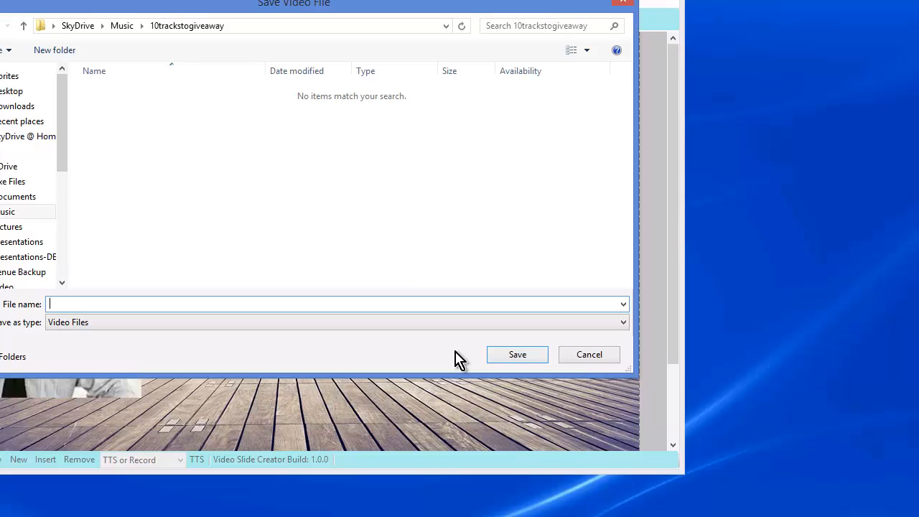
left_click(9, 91)
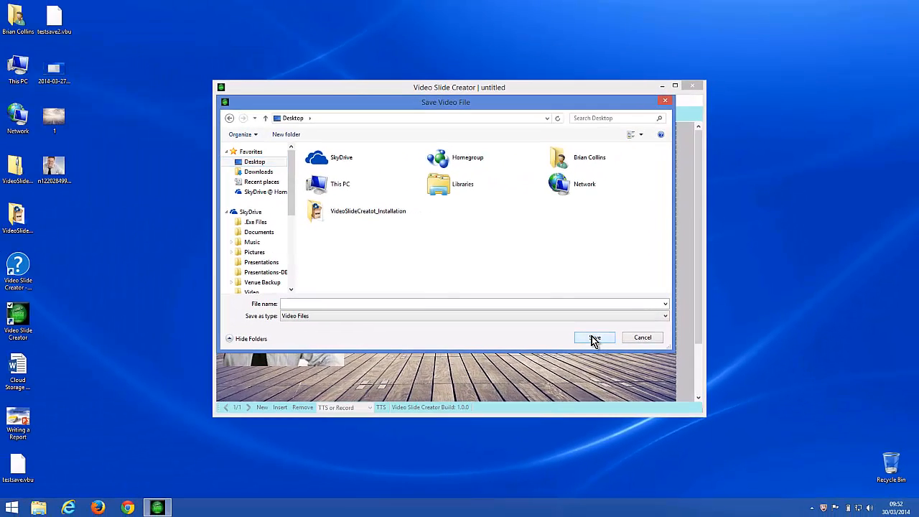
left_click(417, 304)
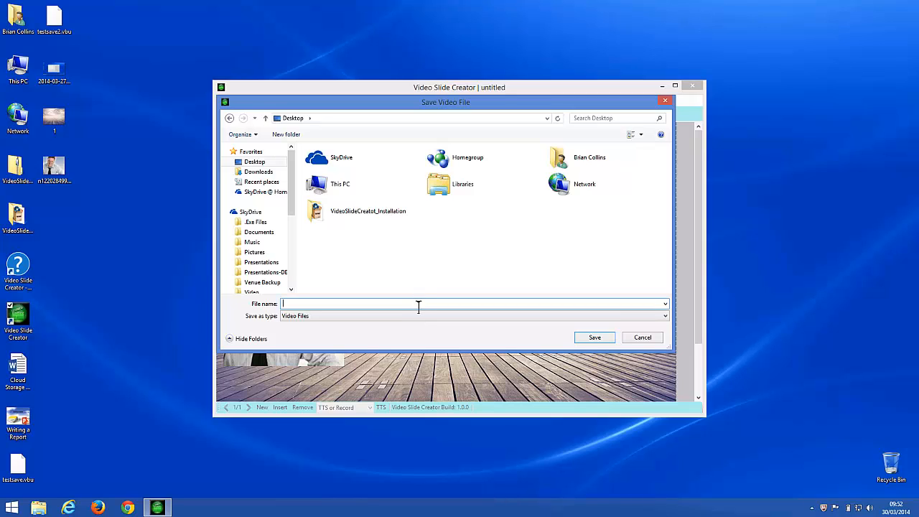
type("test")
type("Insert")
left_click(595, 338)
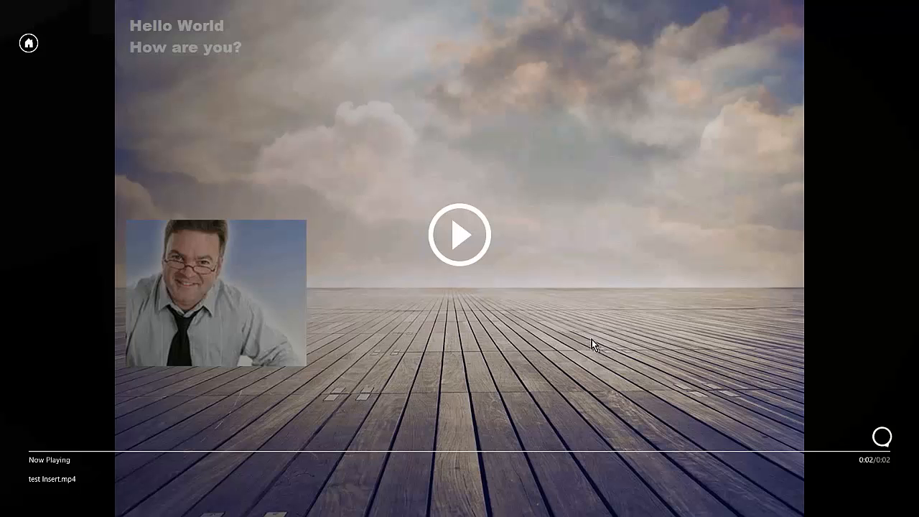
Replay the finished video test Insert.mp4 and return to the desktop with the slide project
left_click(461, 243)
left_click(451, 234)
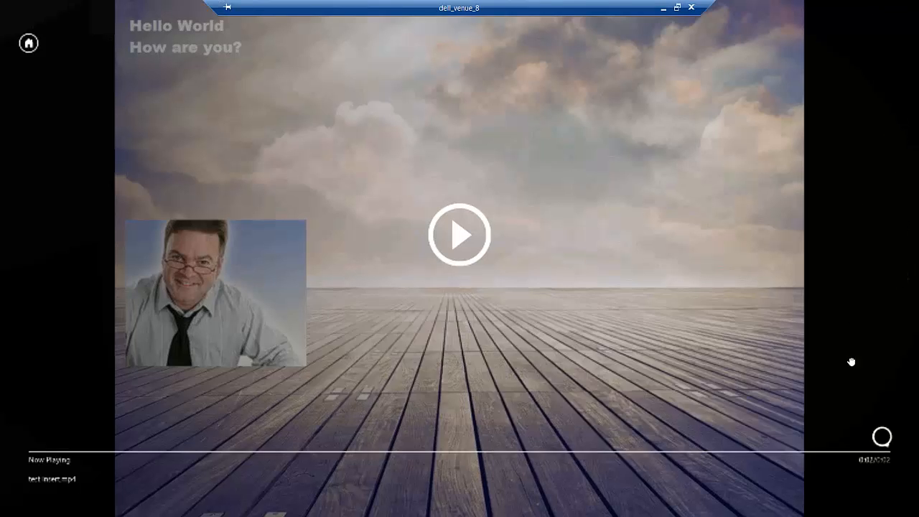
key("super")
key("super")
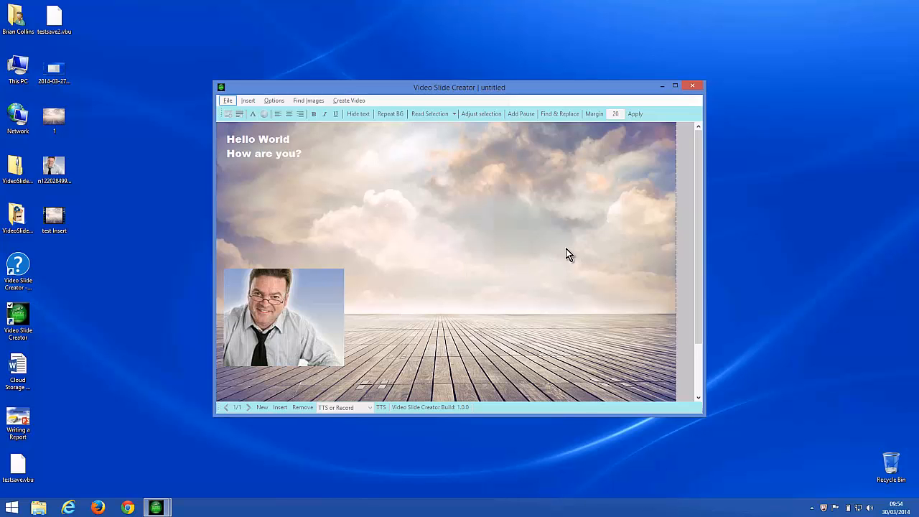
left_click(18, 420)
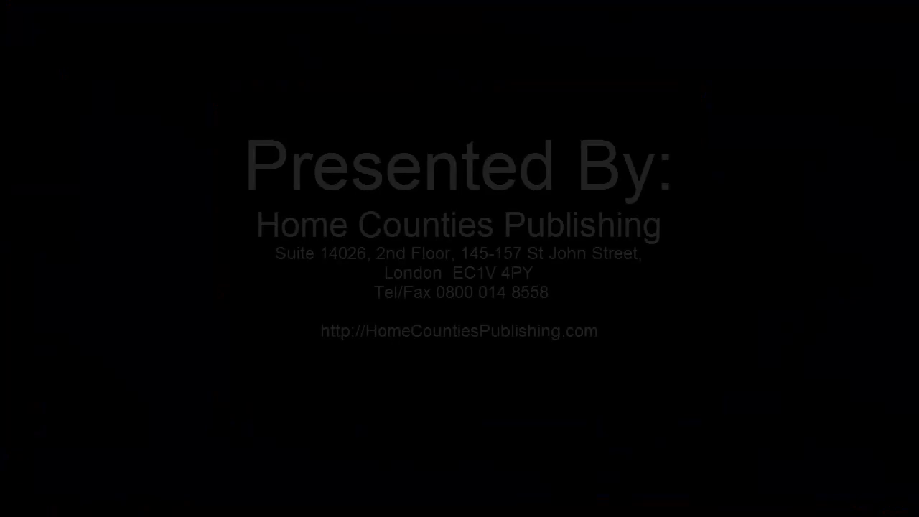